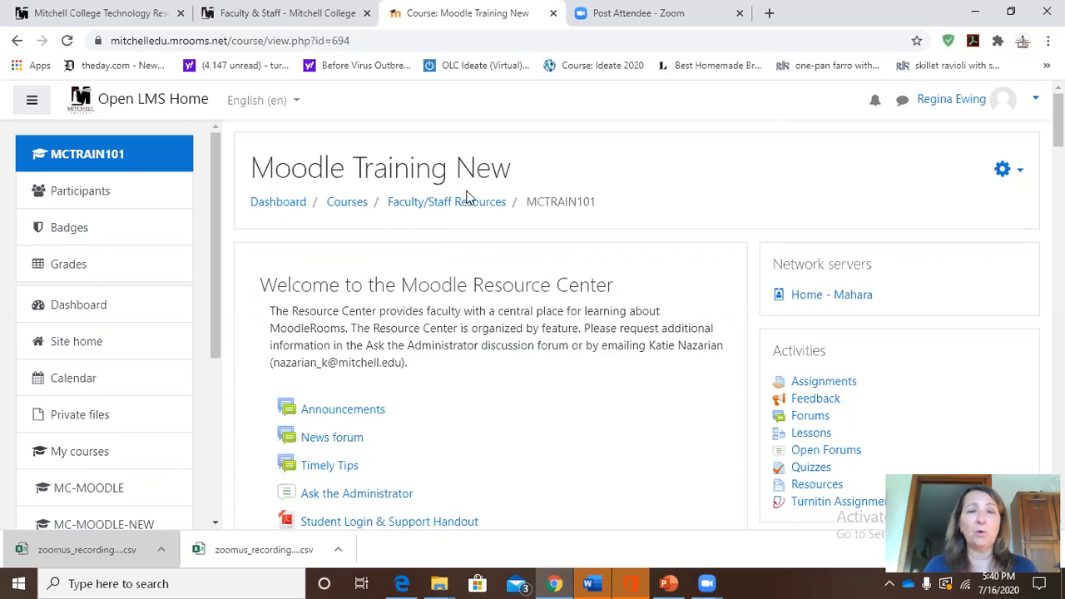
Turn on course editing and add a new Assignment activity to the Assignments section.
click(1022, 177)
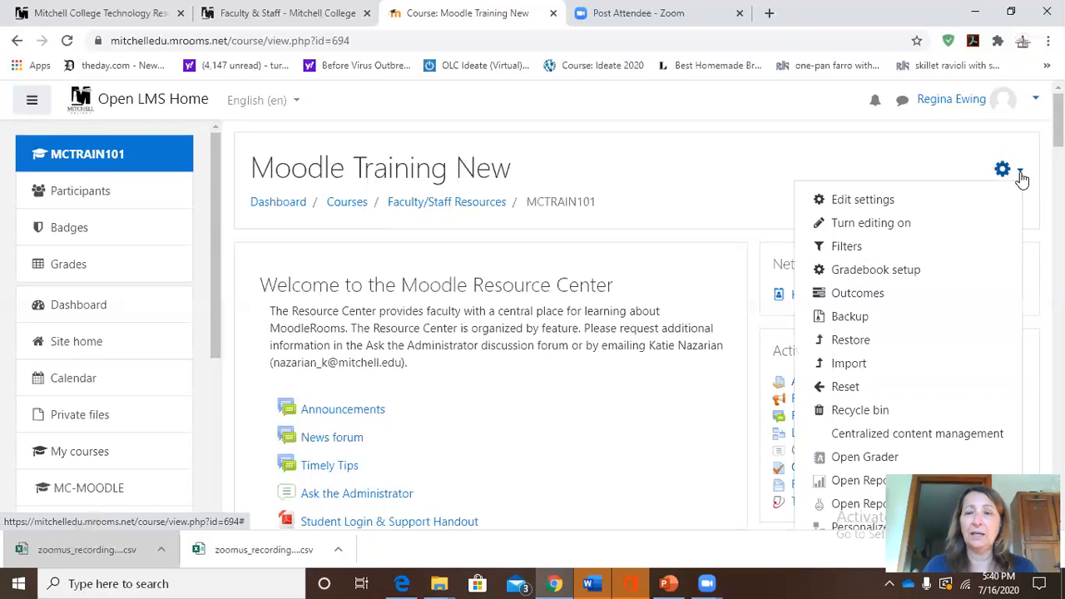
click(906, 225)
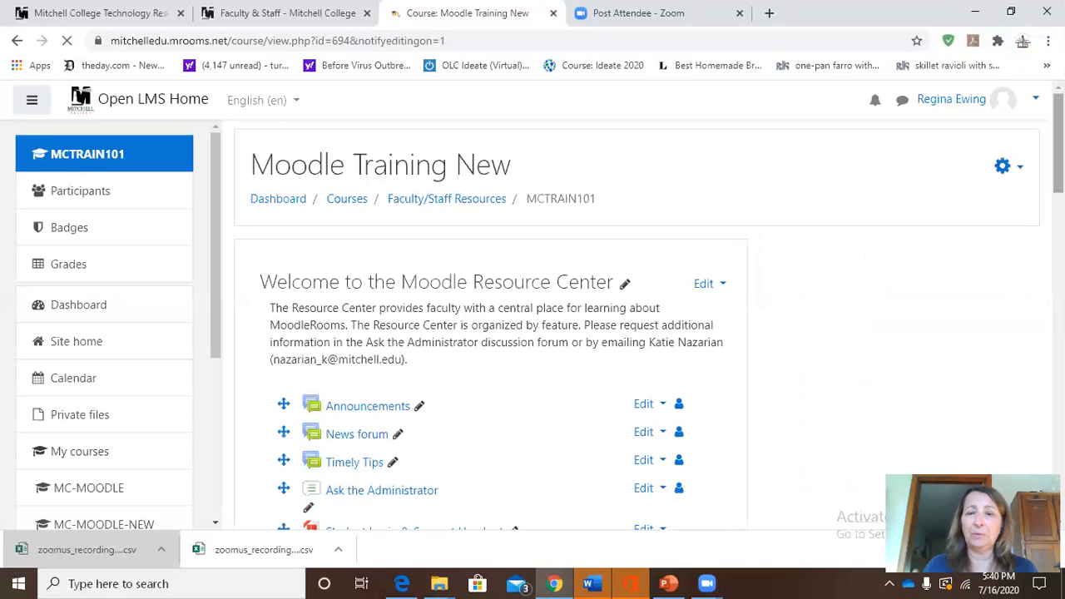
scroll(532, 333, down, 5)
scroll(532, 333, down, 3)
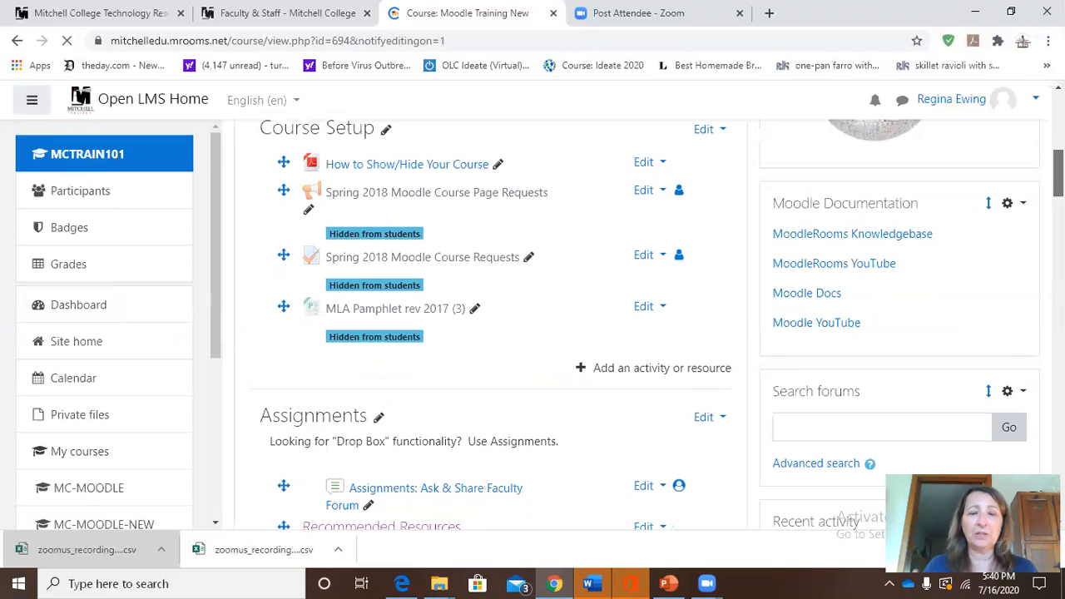
scroll(533, 333, down, 4)
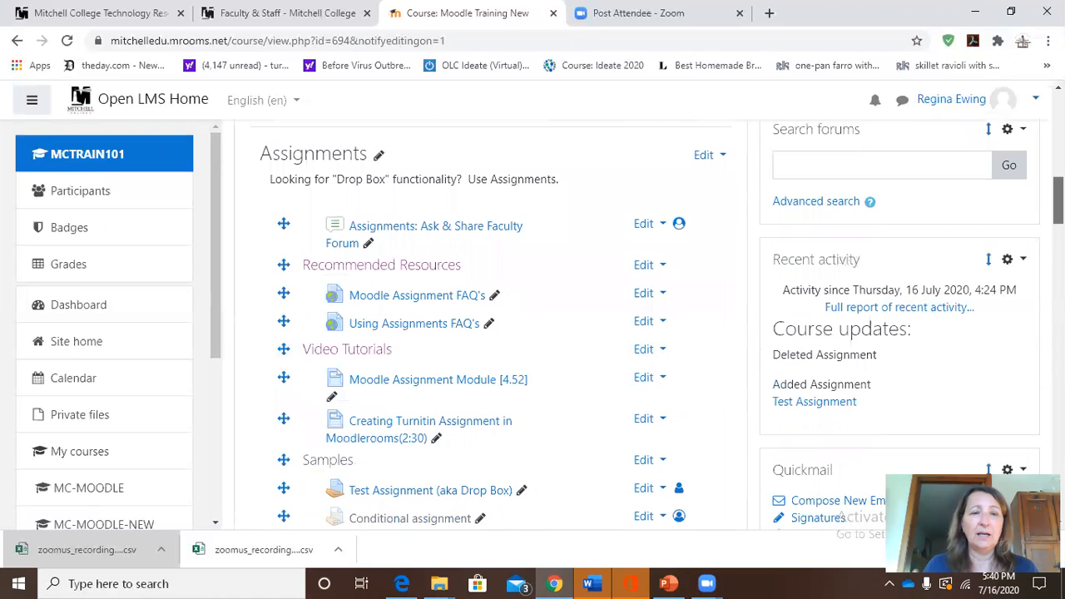
scroll(584, 424, down, 2)
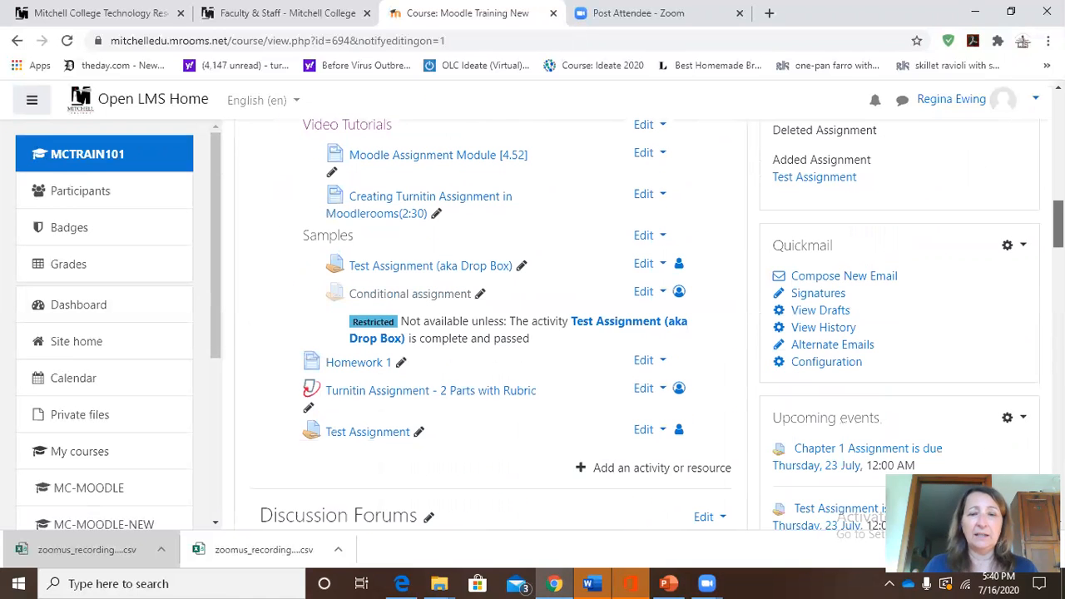
click(618, 471)
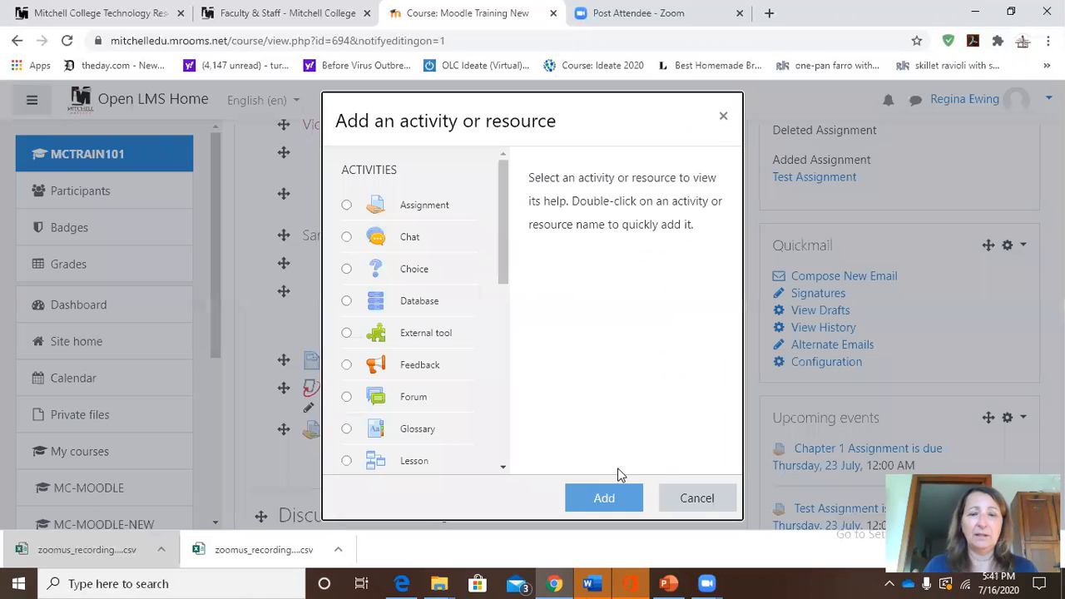
click(345, 206)
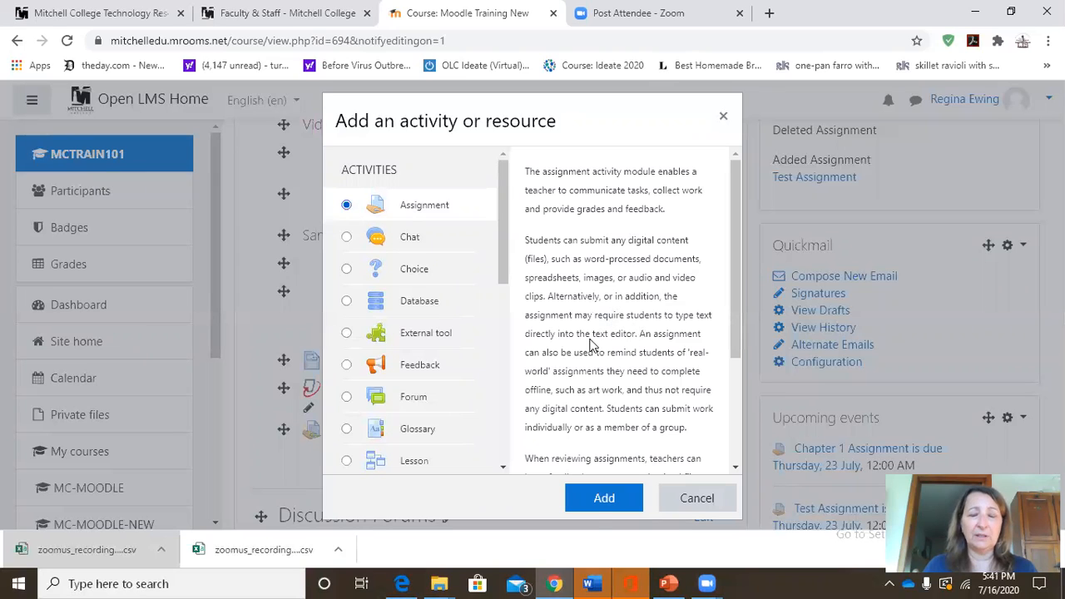
click(594, 507)
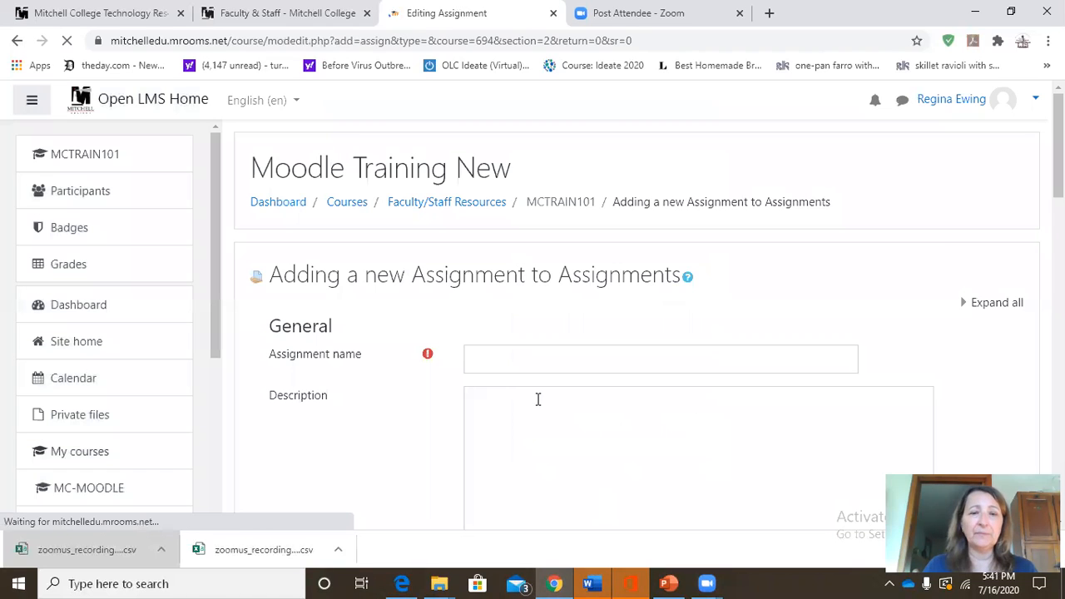
Name the new assignment "Moodle Assignment 1".
click(516, 362)
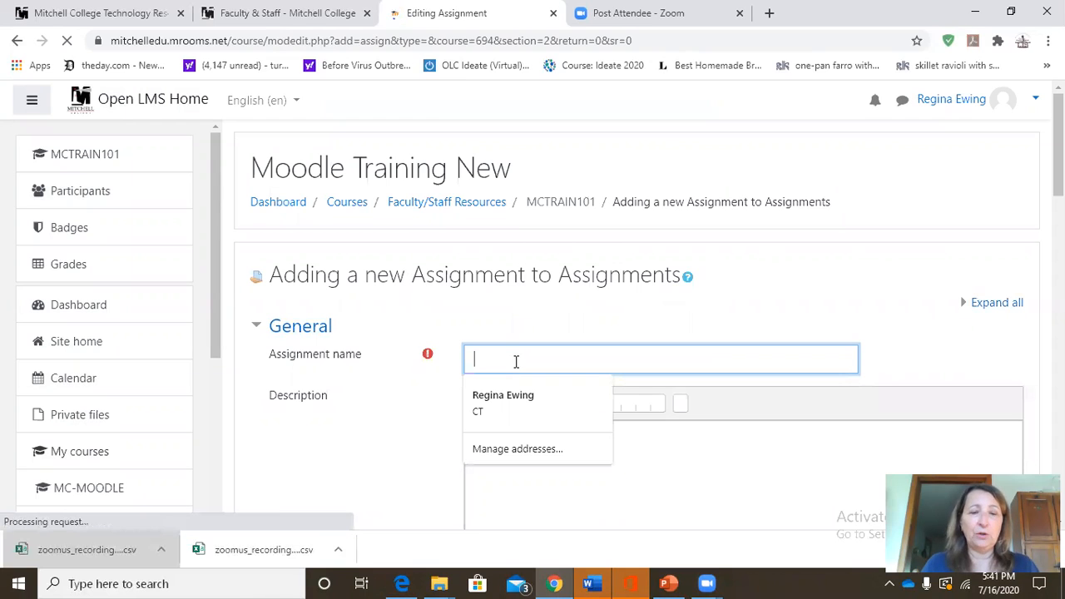
text(Moodle Assignment 1)
Enable displaying the assignment's description on the course page.
scroll(1058, 150, down, 1)
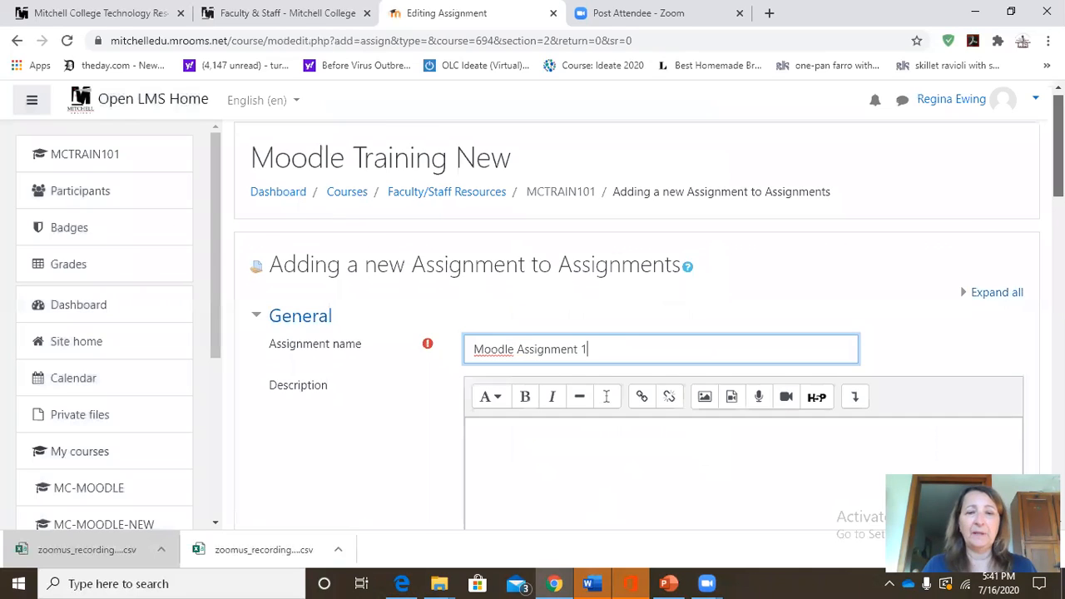
scroll(1059, 167, down, 2)
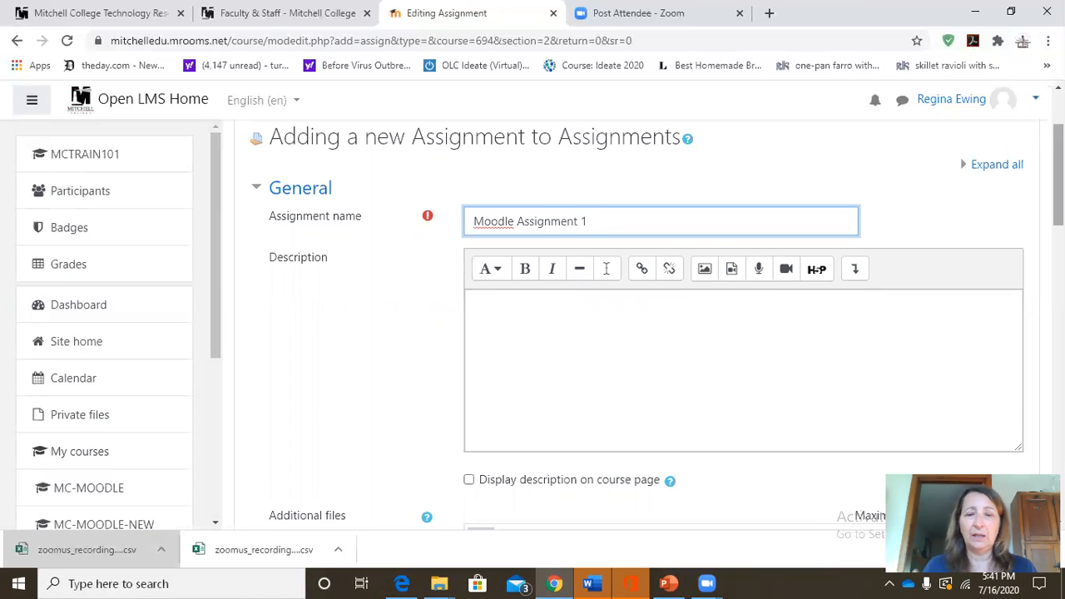
scroll(606, 291, down, 1)
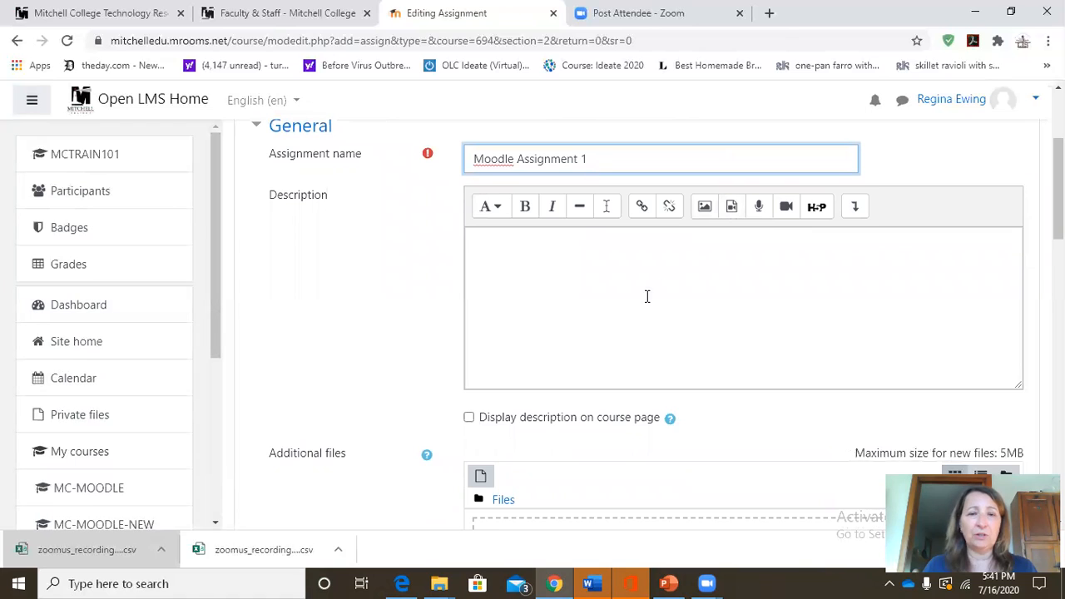
click(469, 419)
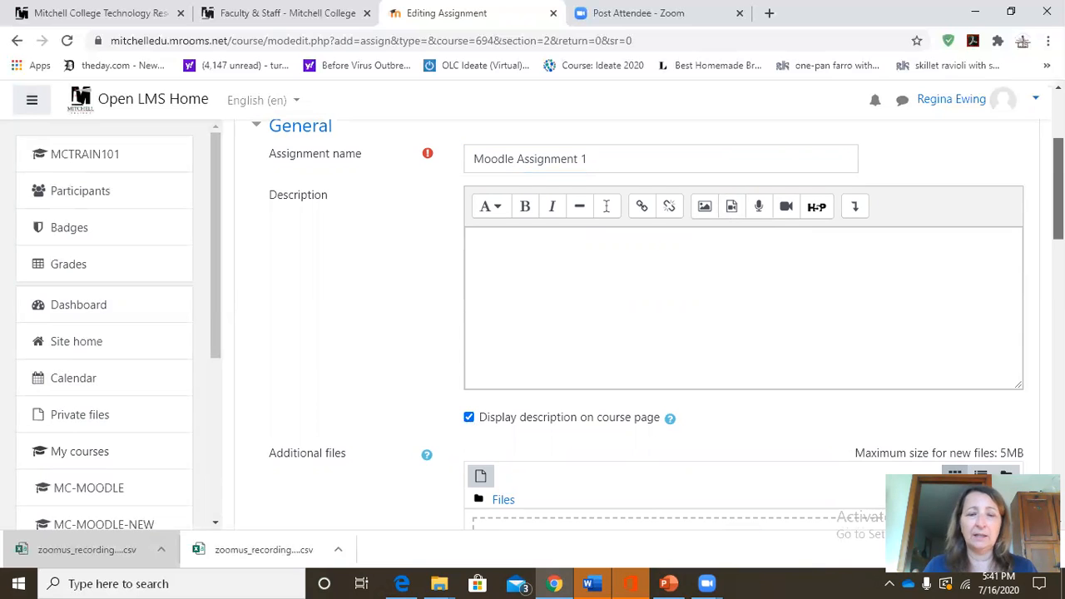
Examine the additional files area and availability dates, including the hour choices for allowing submissions.
scroll(680, 404, down, 2)
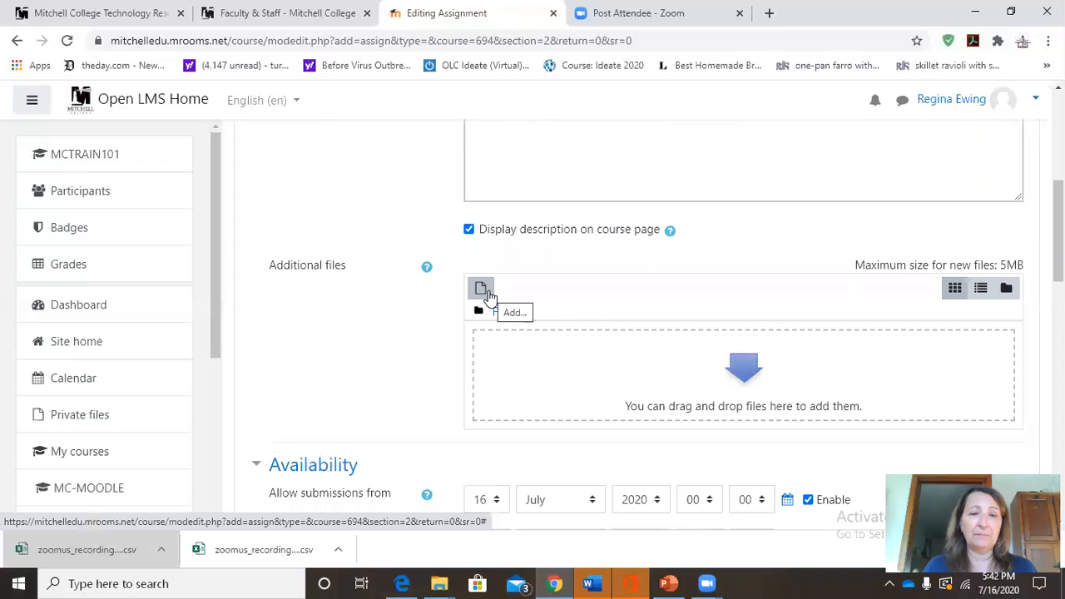
scroll(1057, 233, down, 1)
scroll(1057, 249, down, 3)
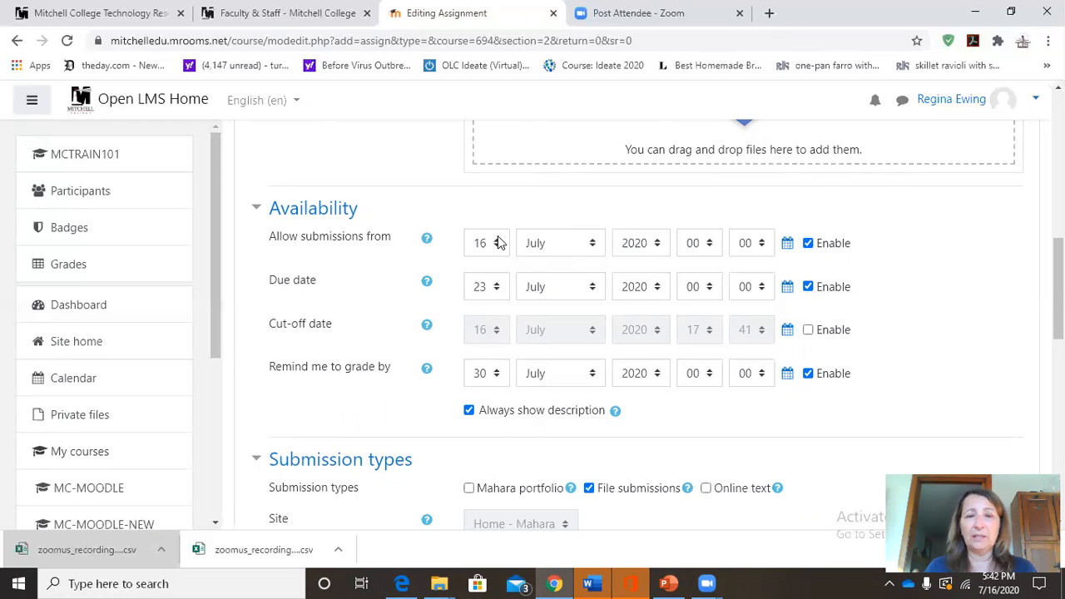
click(710, 248)
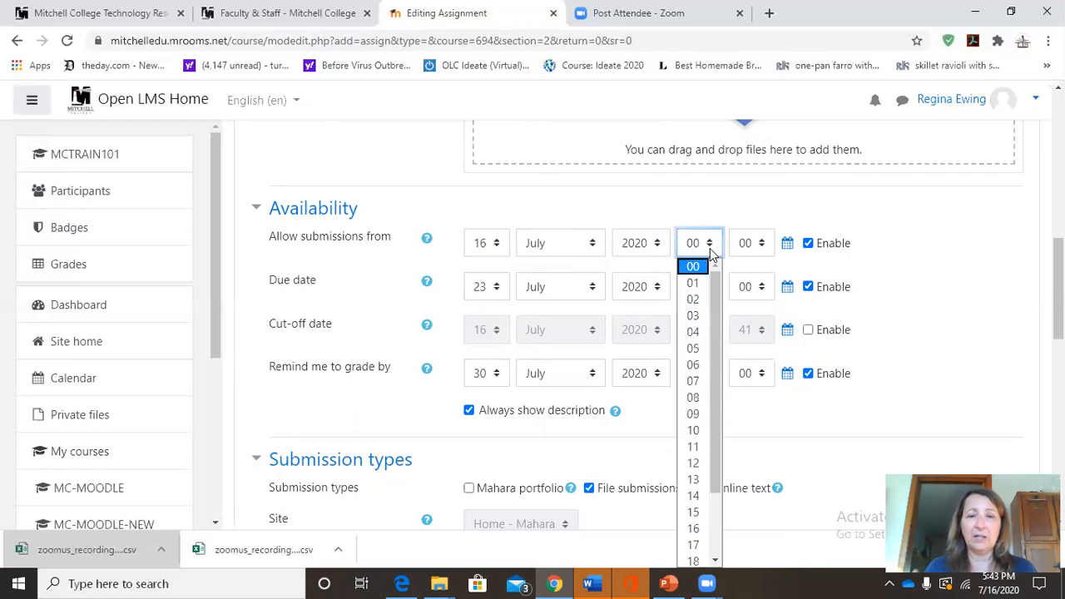
scroll(717, 400, down, 2)
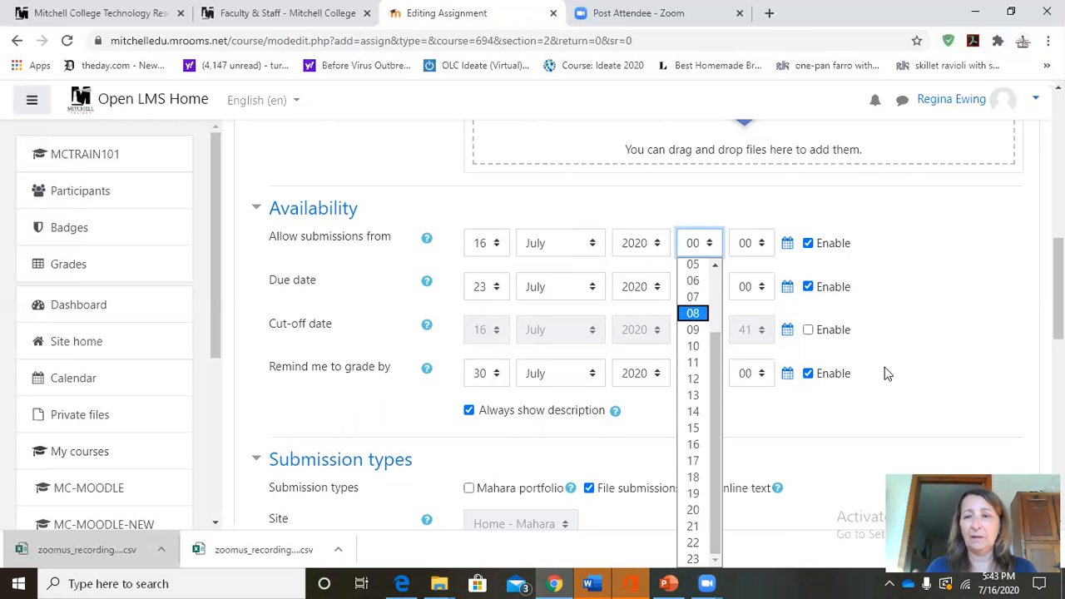
Examine the submission types and the choices for maximum number of uploaded files and maximum submission size.
drag(1059, 312, 1059, 352)
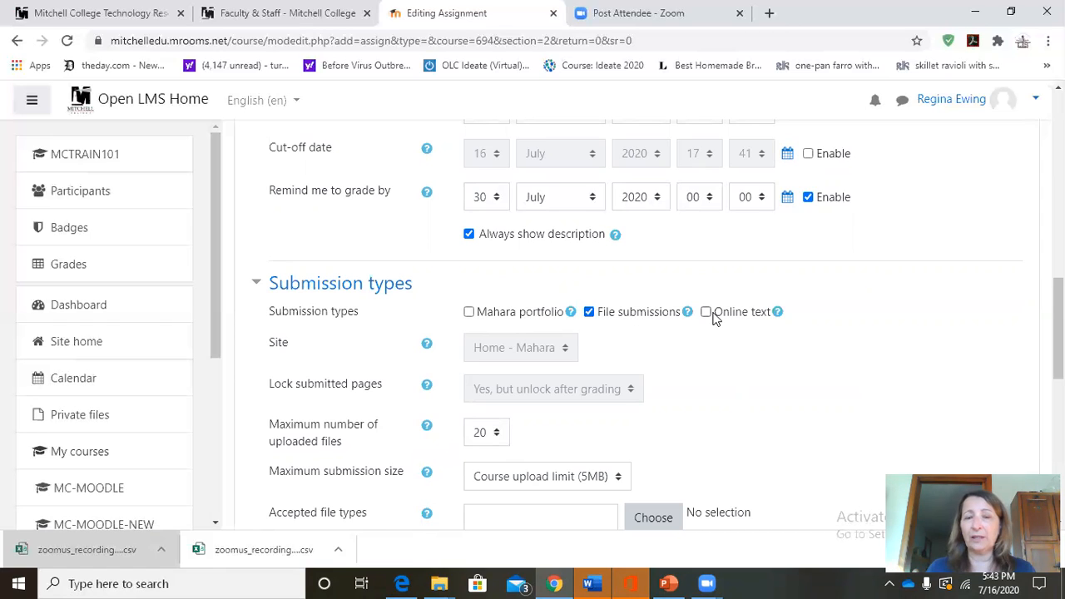
drag(1058, 329, 1059, 354)
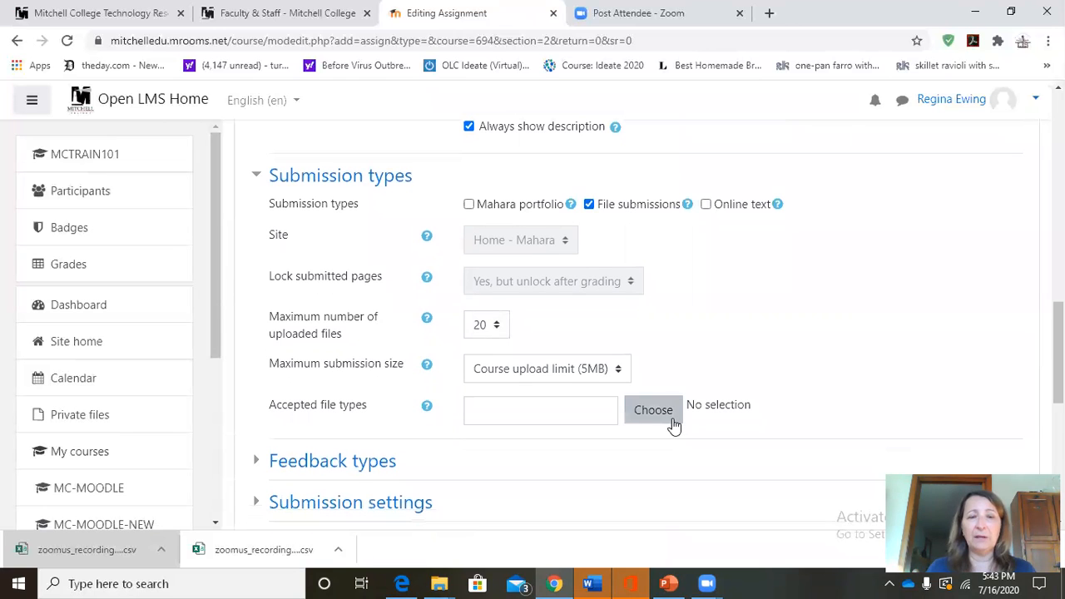
click(497, 328)
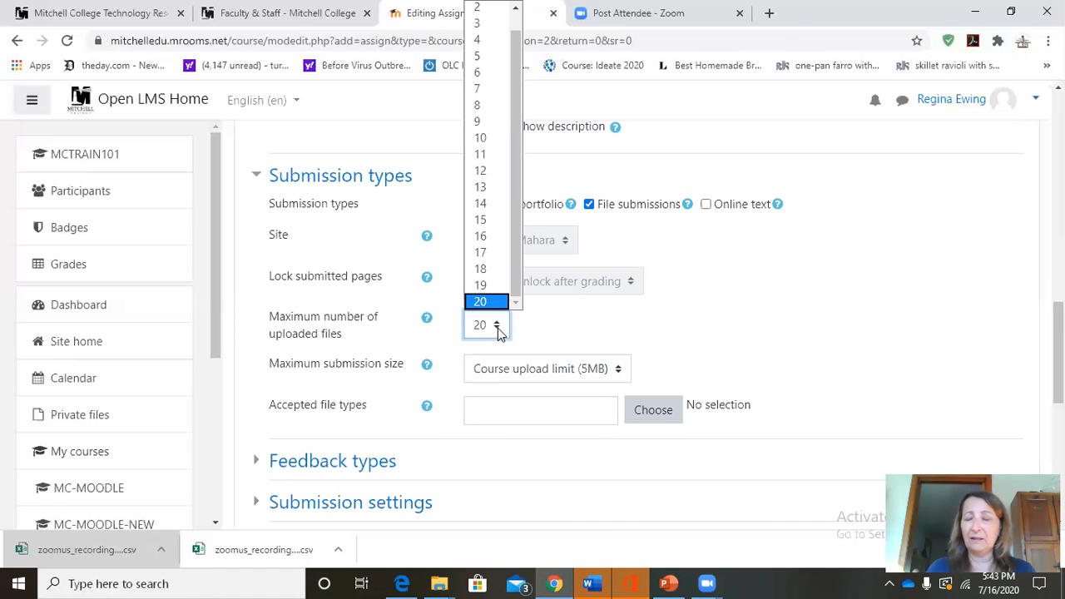
click(497, 328)
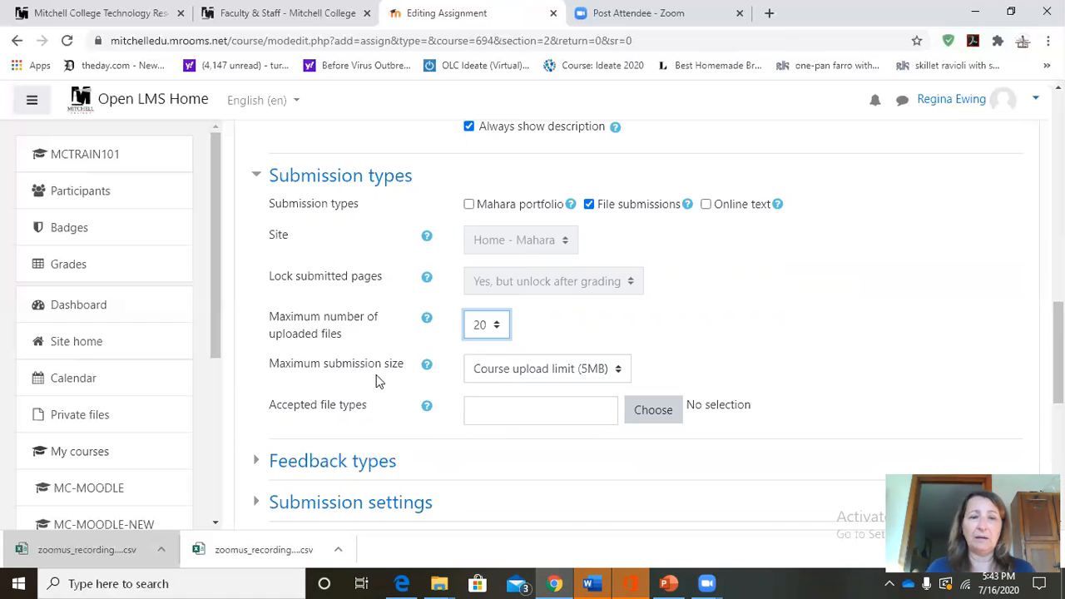
click(619, 380)
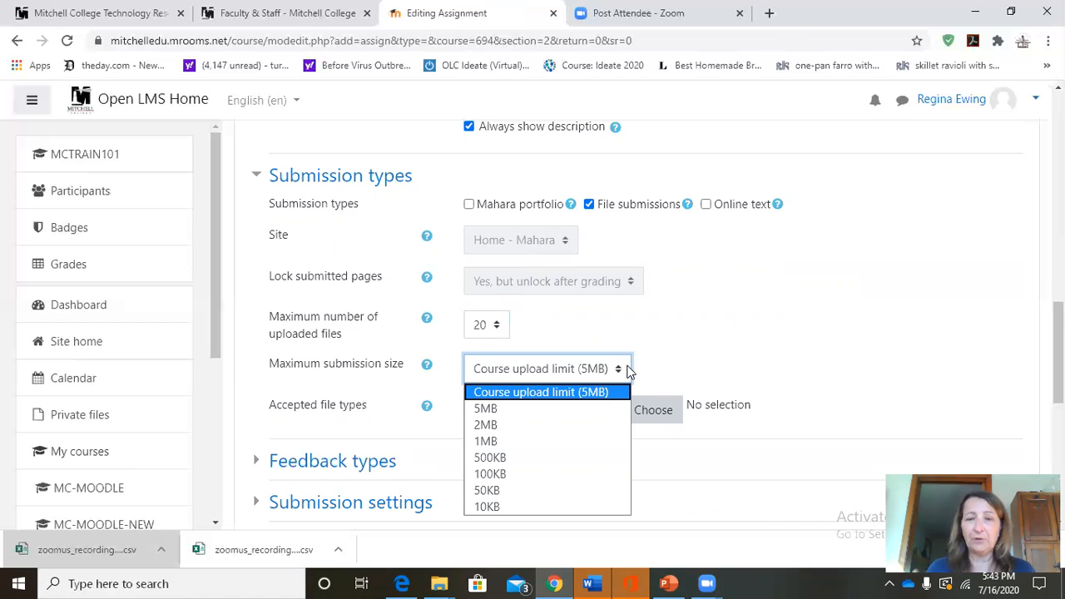
click(626, 371)
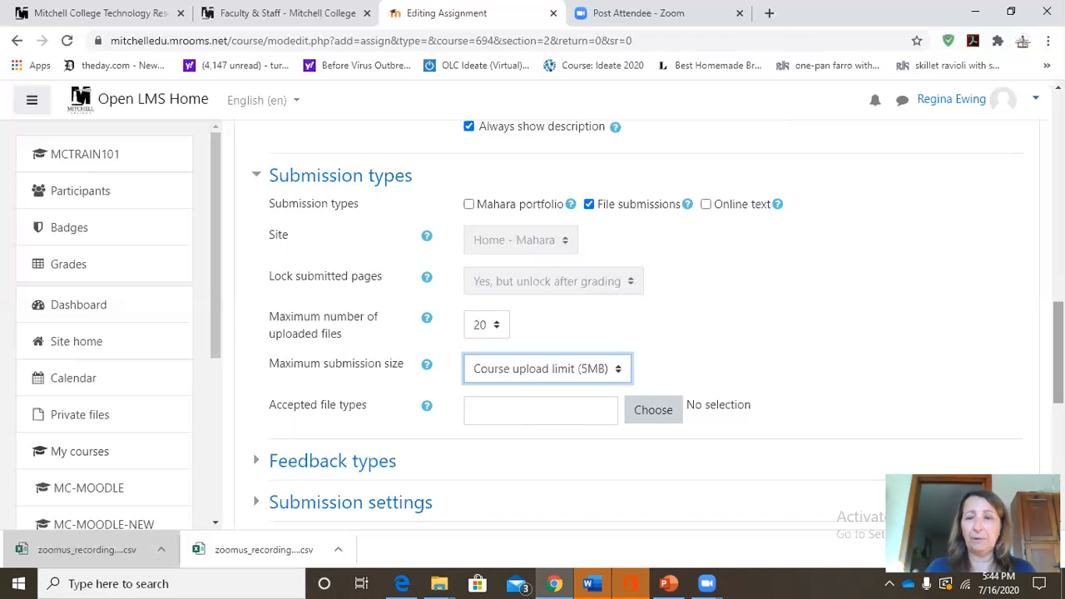
Expand the Feedback types and Submission settings sections and review their options.
scroll(657, 325, down, 3)
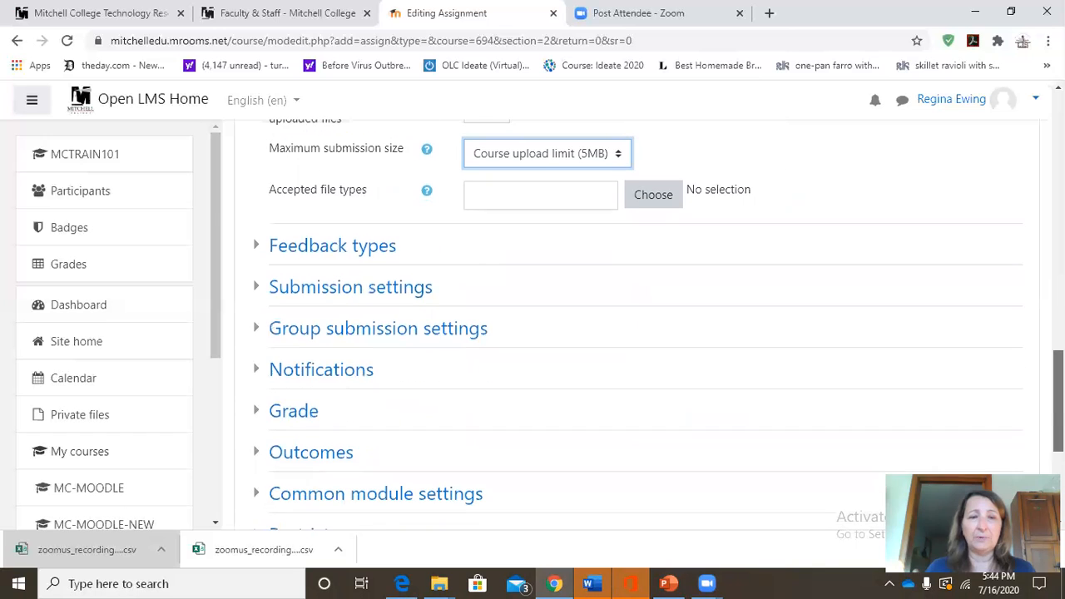
click(259, 235)
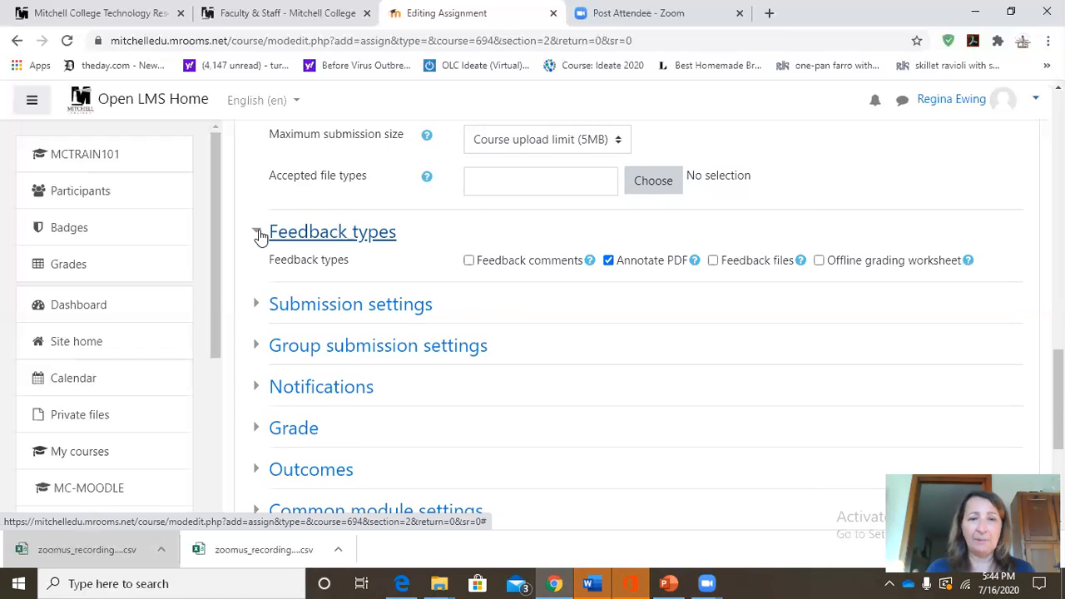
click(260, 315)
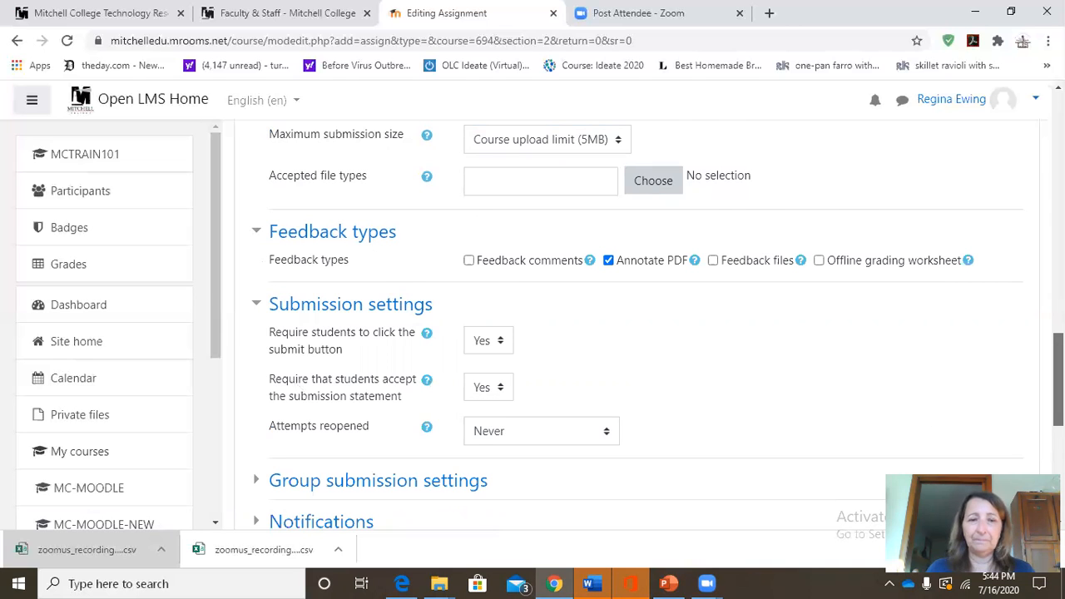
Set Students submit in groups to Yes in the group submission settings and read that option's help.
scroll(1057, 383, down, 2)
scroll(1057, 383, down, 1)
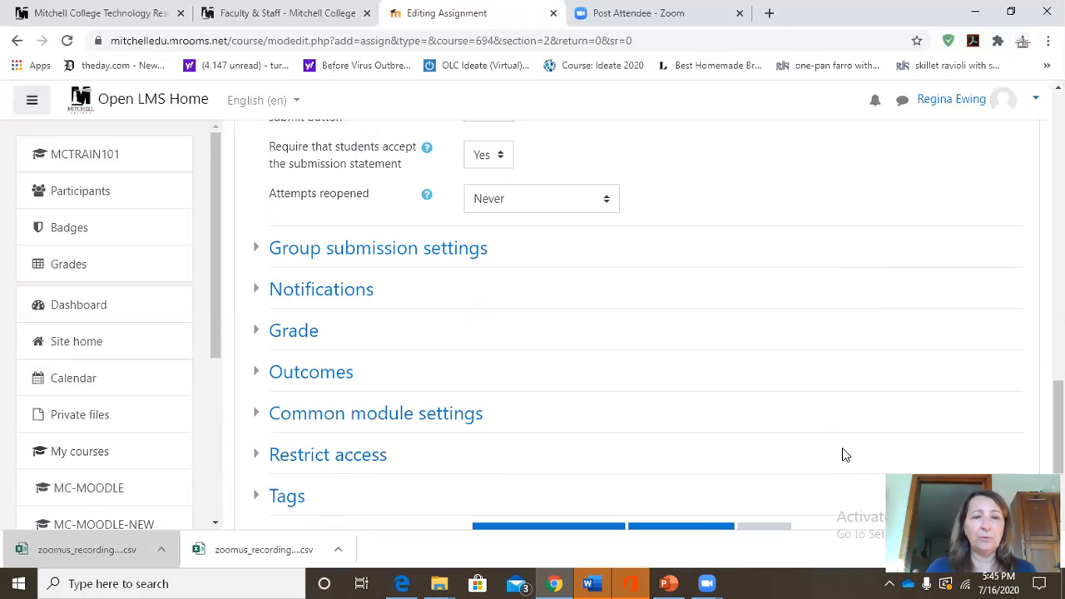
click(260, 254)
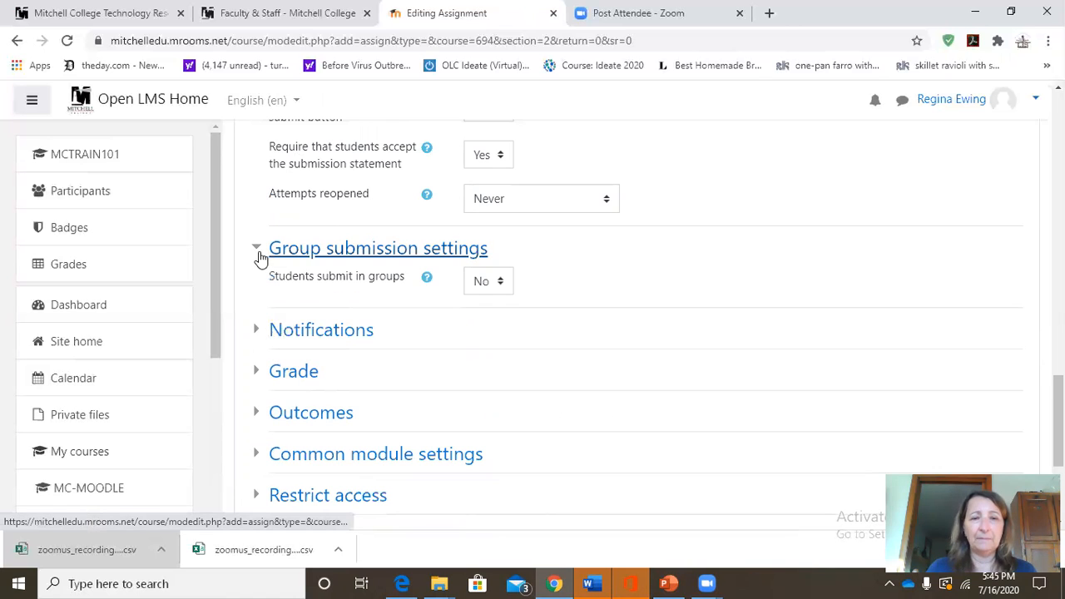
click(499, 287)
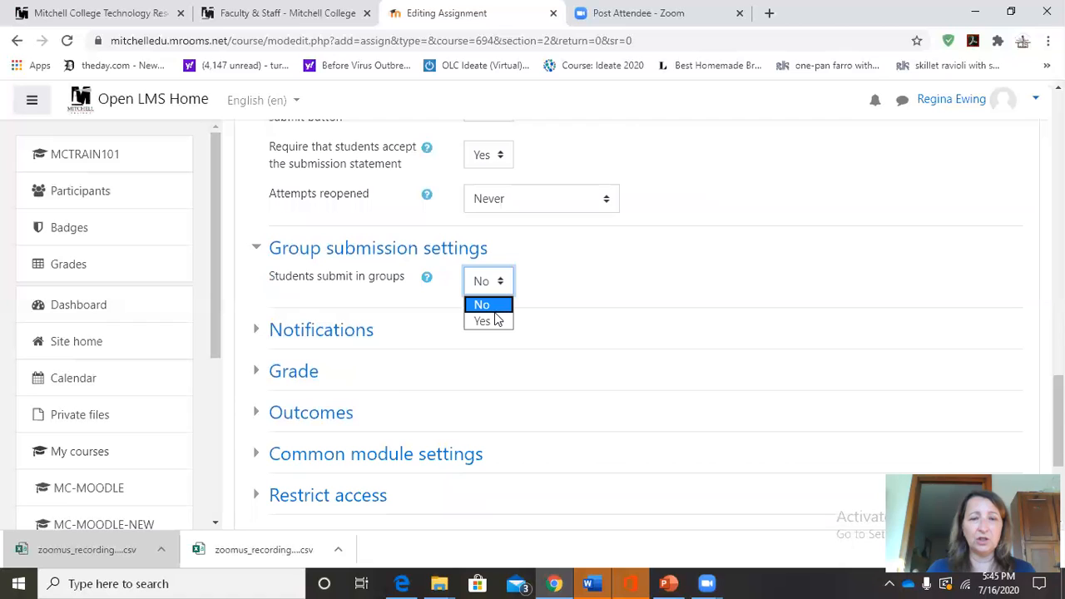
click(495, 307)
click(504, 287)
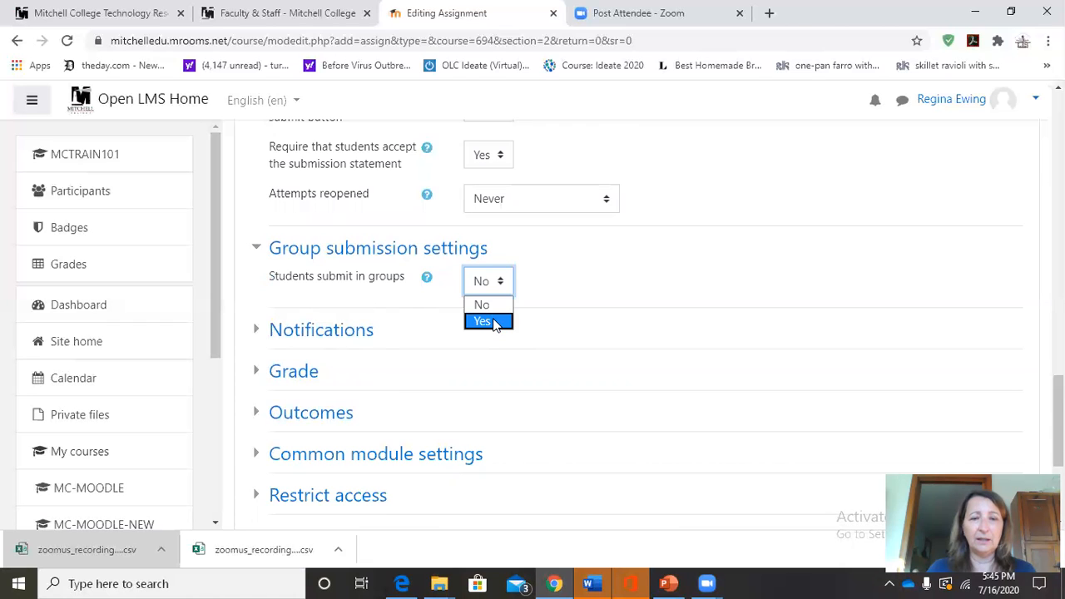
click(492, 321)
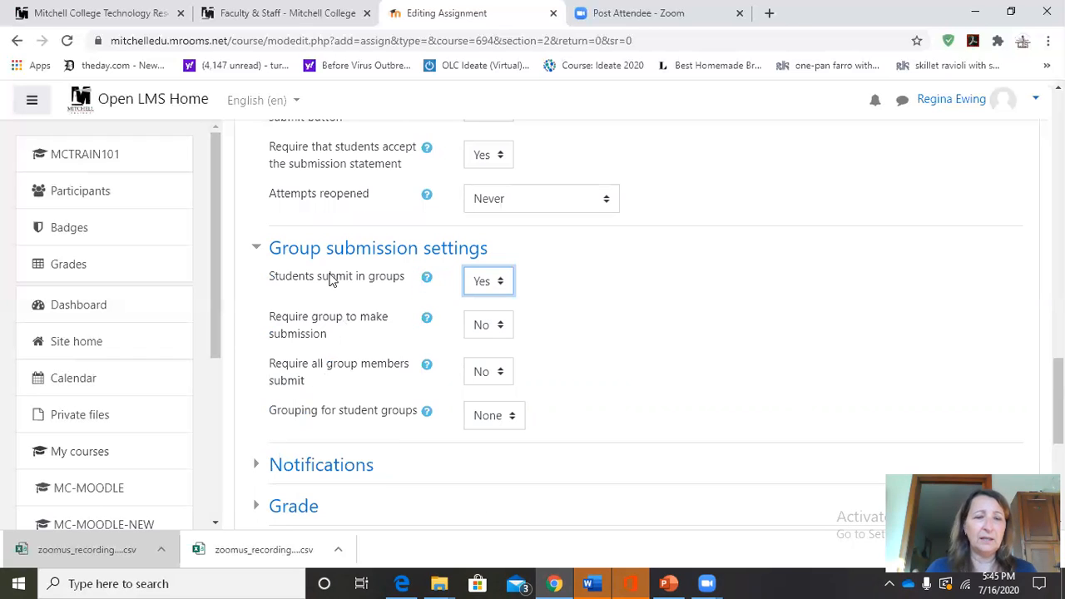
click(426, 282)
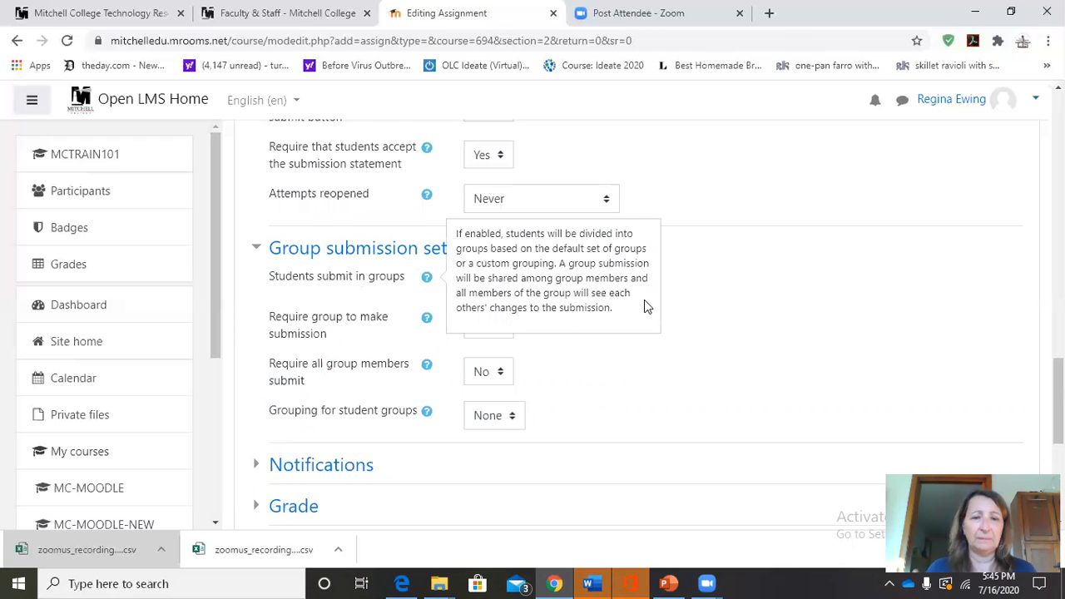
Expand the Notifications and Grade sections and review their settings.
click(253, 471)
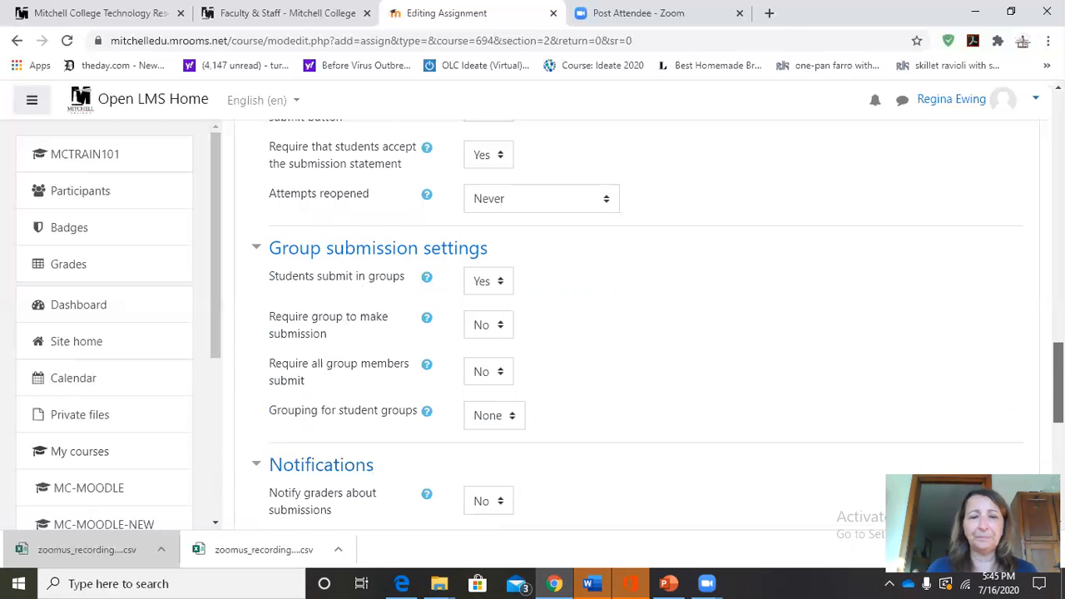
scroll(522, 335, down, 2)
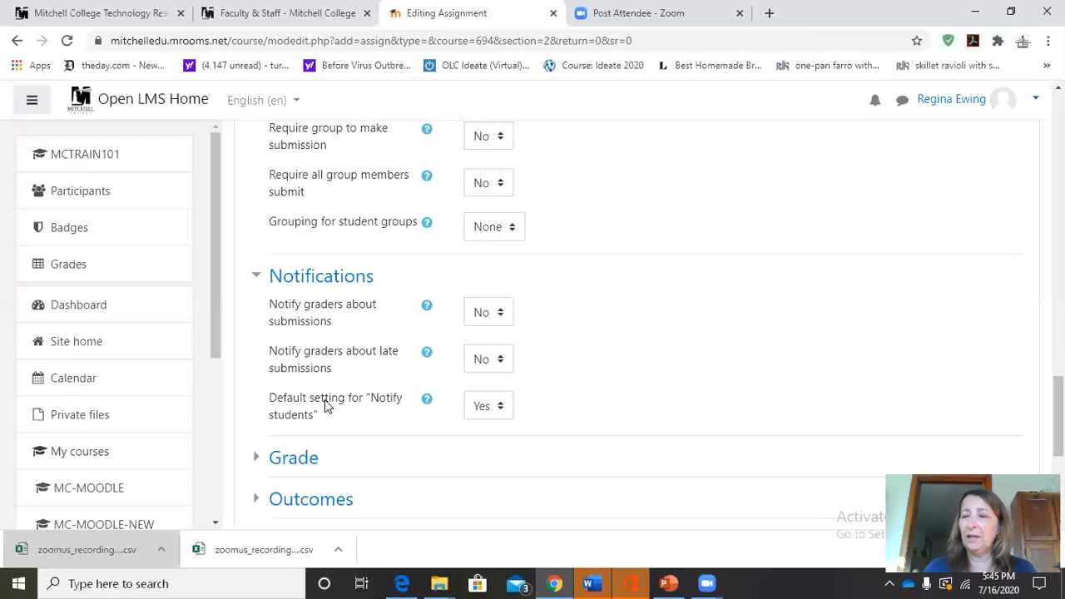
click(261, 458)
scroll(657, 325, down, 4)
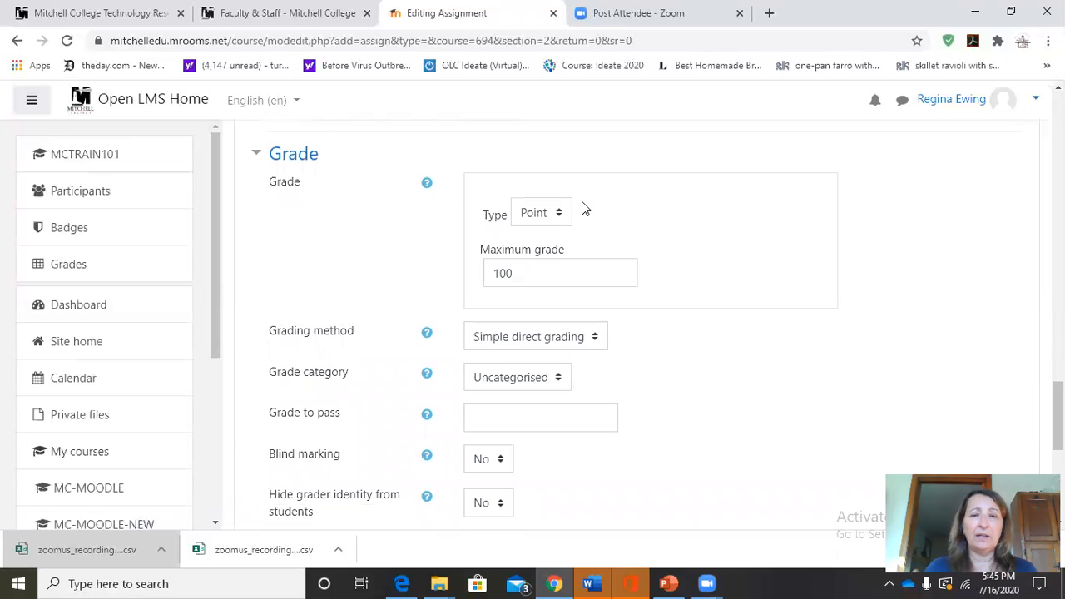
Review the assignment's grade type choices, the maximum grade field and the available grading methods.
click(562, 217)
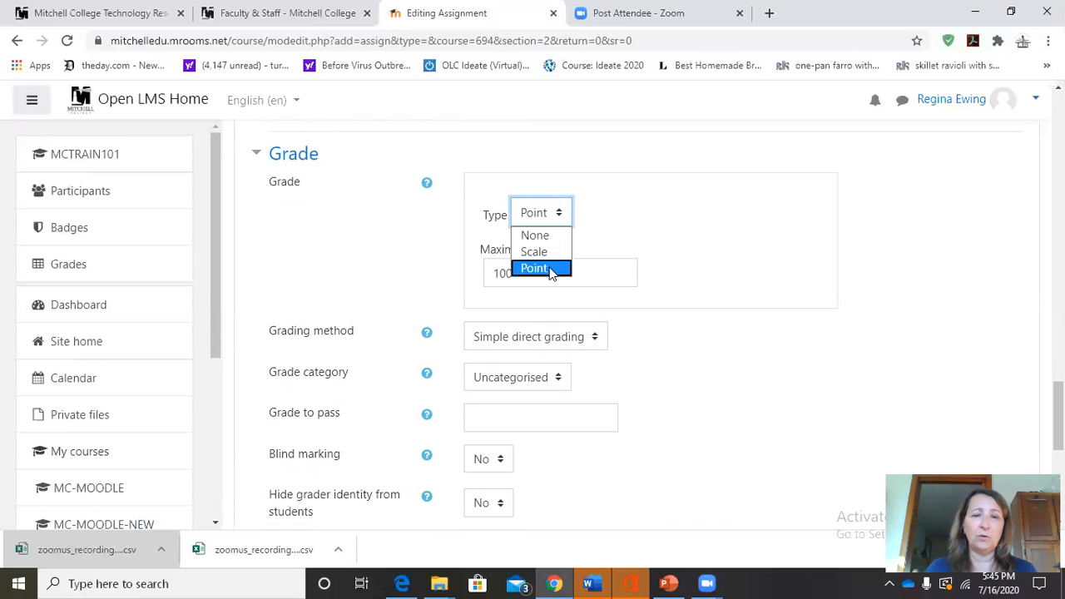
click(631, 267)
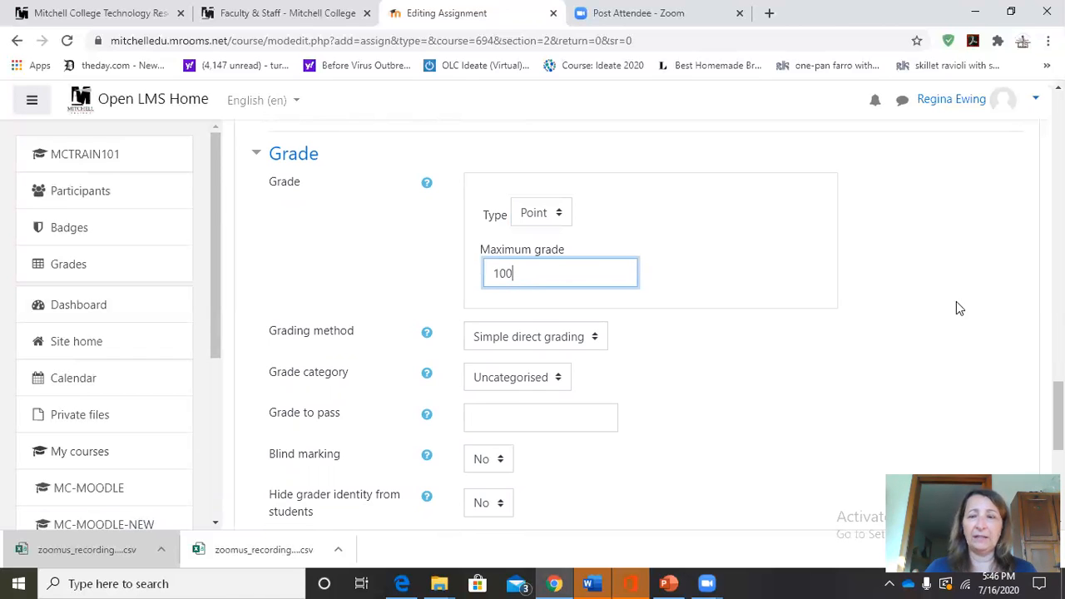
scroll(416, 275, down, 1)
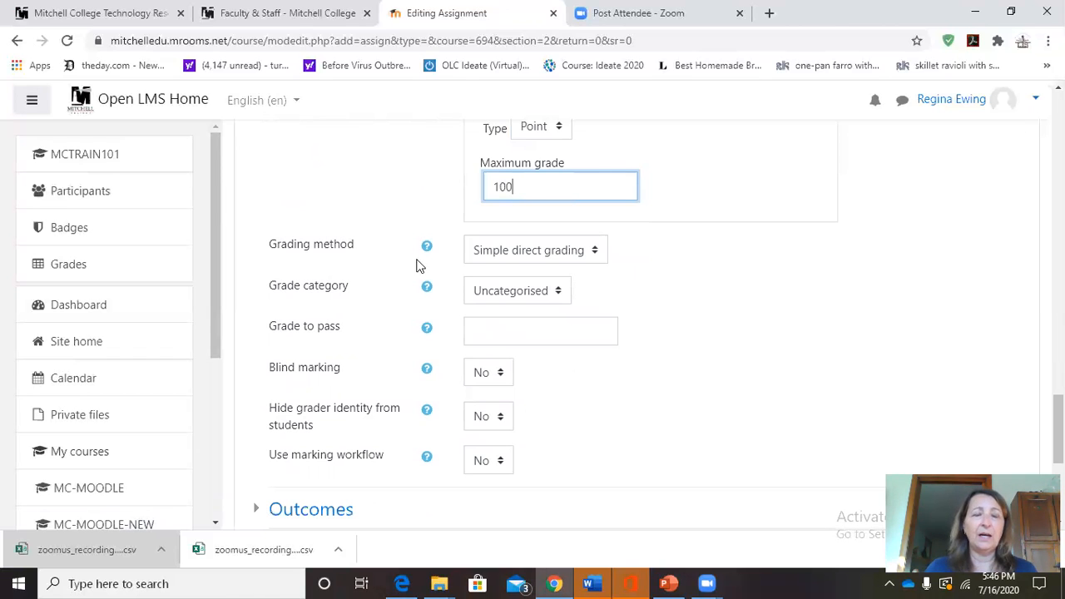
click(597, 258)
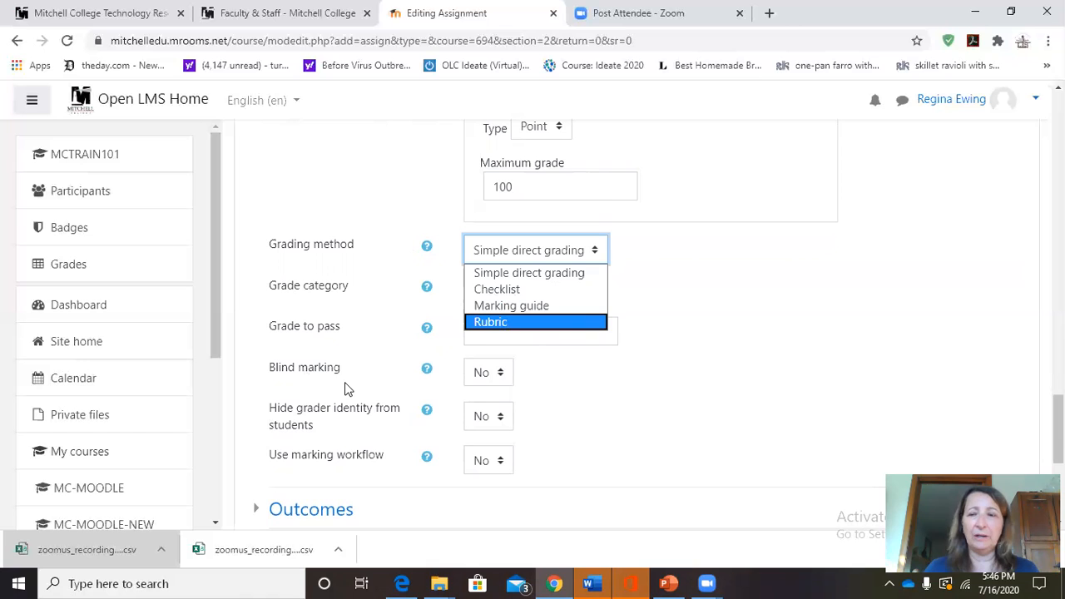
Save the assignment, return to the course and locate Moodle Assignment 1 in the course's activity list.
scroll(635, 437, down, 4)
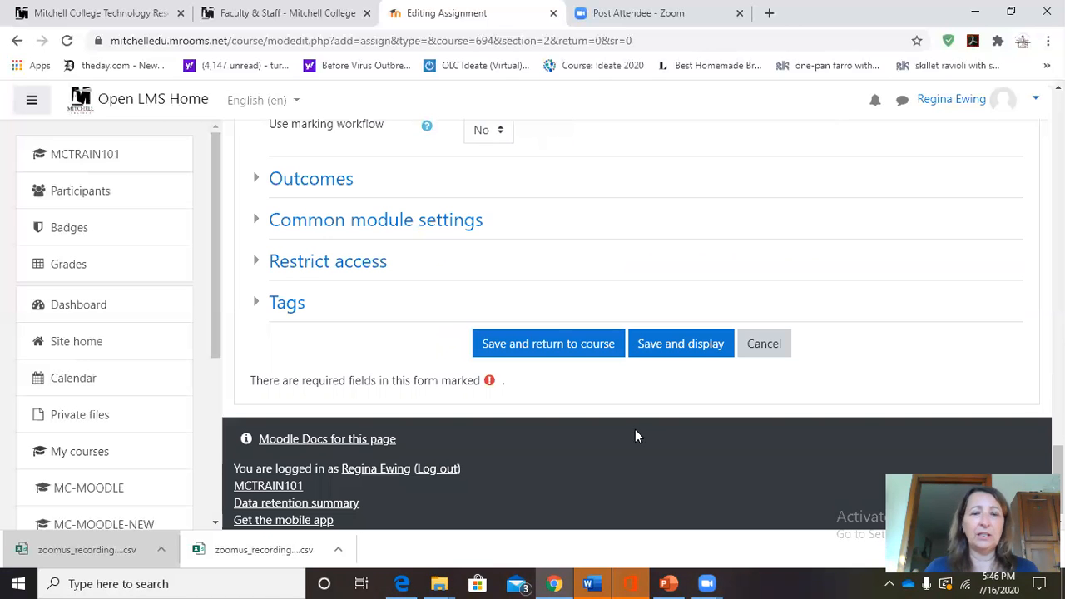
click(562, 345)
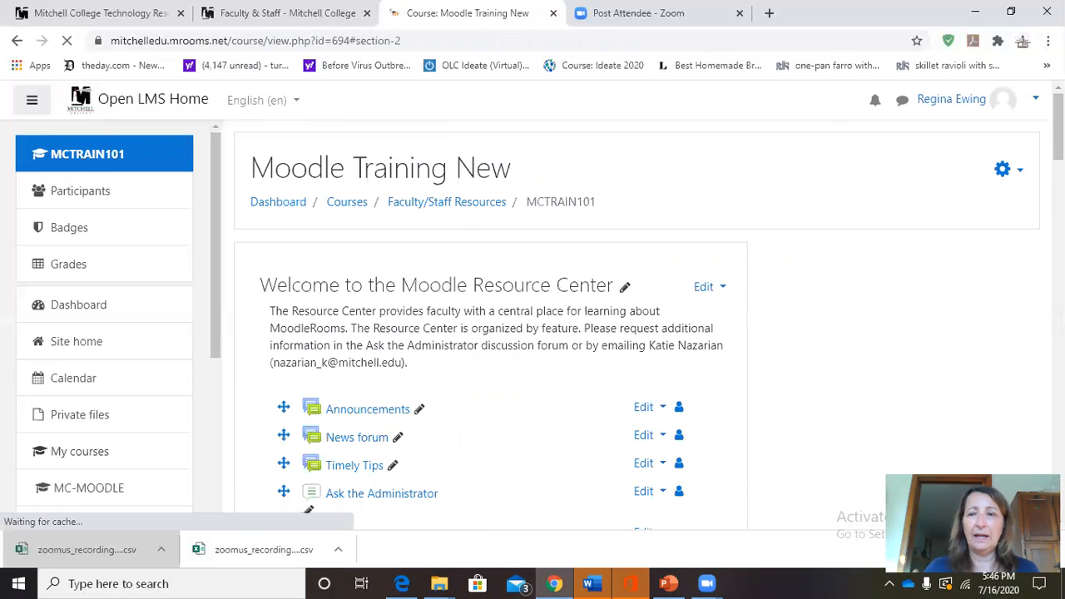
drag(1059, 160, 1058, 234)
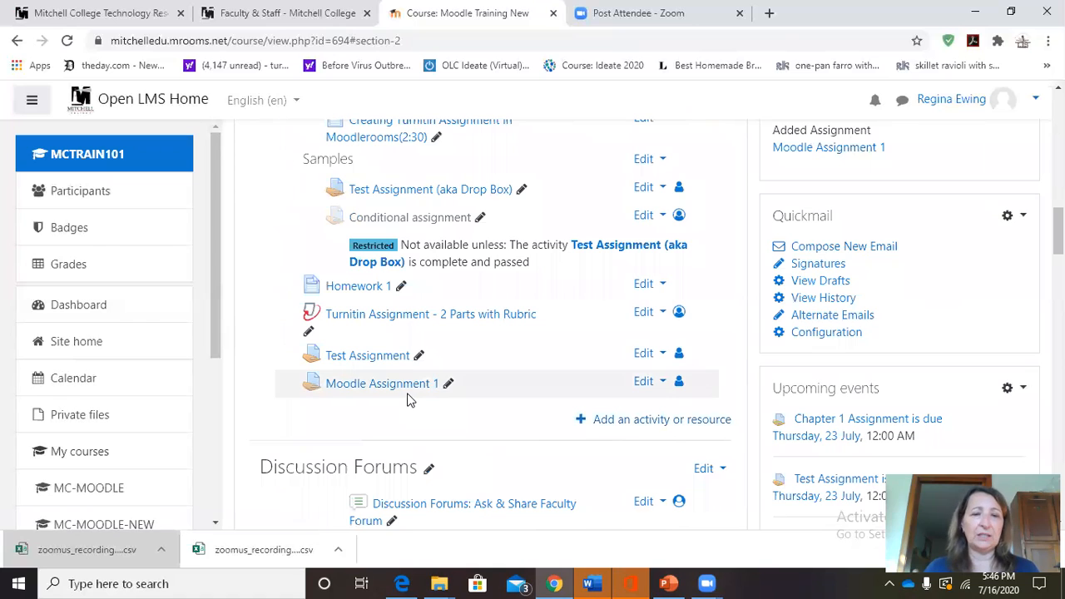